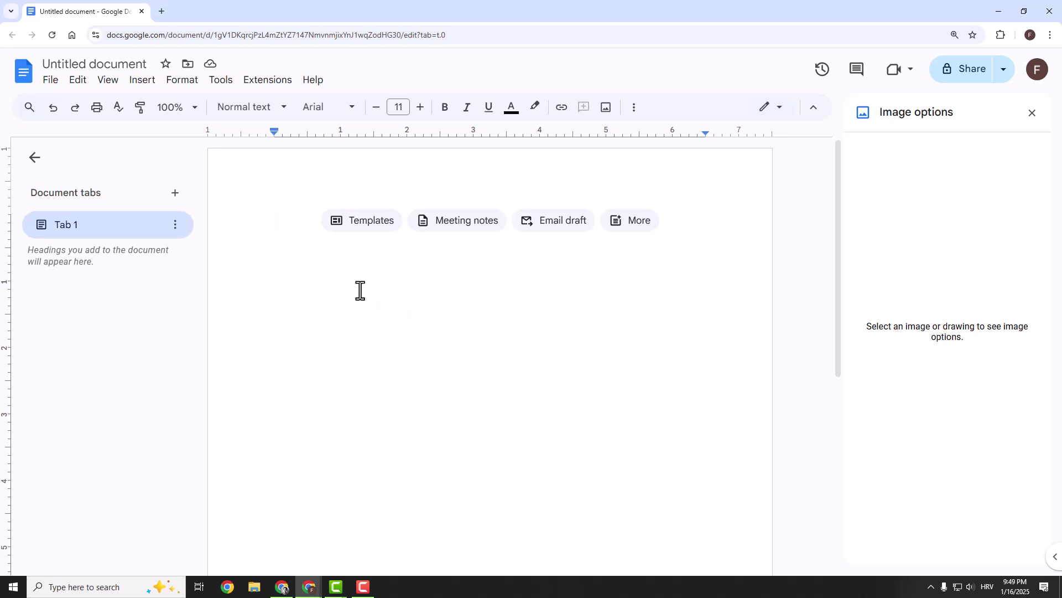
Insert the 'edited' Getting Started with Game Design cover image uploaded from the Desktop
left_click(141, 82)
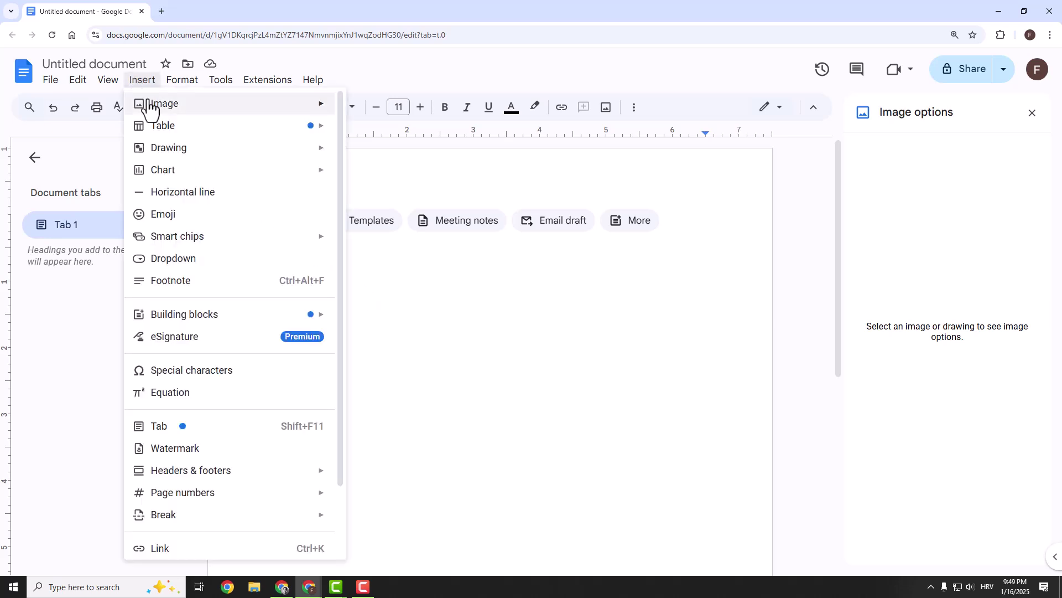
mouse_move(183, 103)
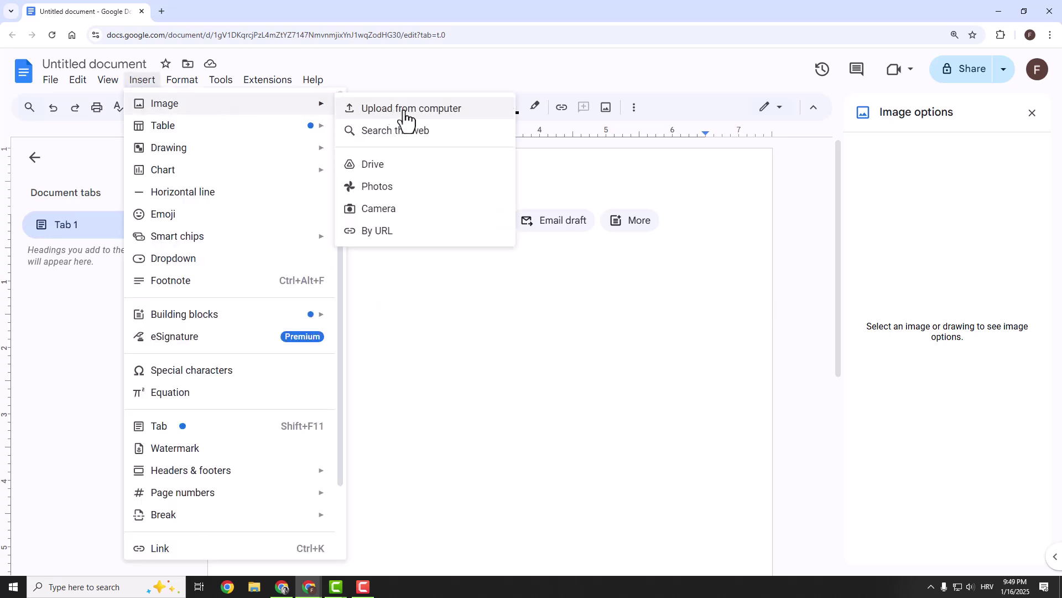
left_click(407, 120)
left_click(243, 87)
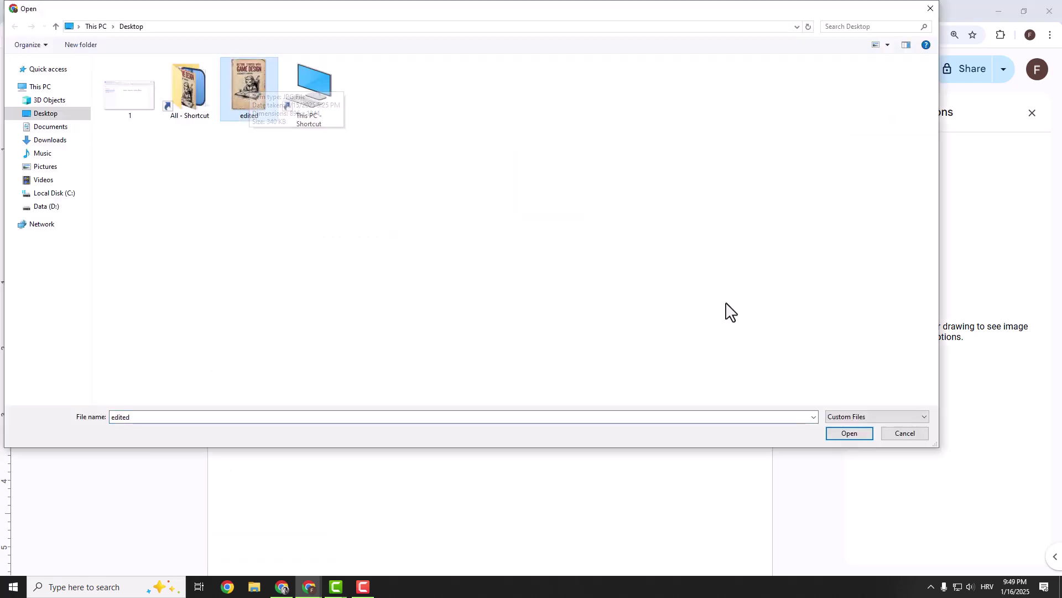
left_click(839, 434)
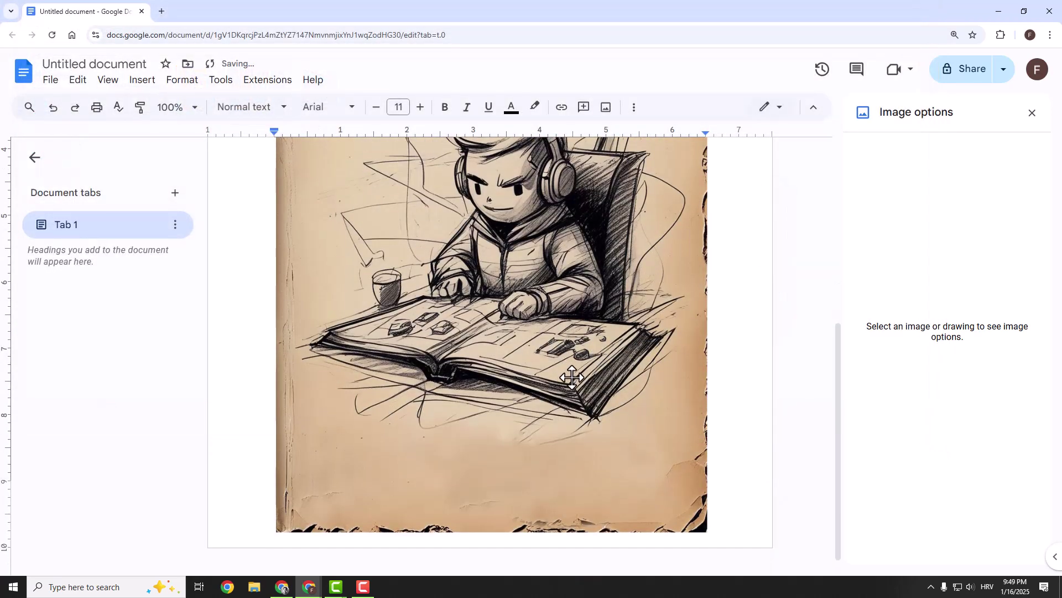
scroll(323, 216, "up", 1)
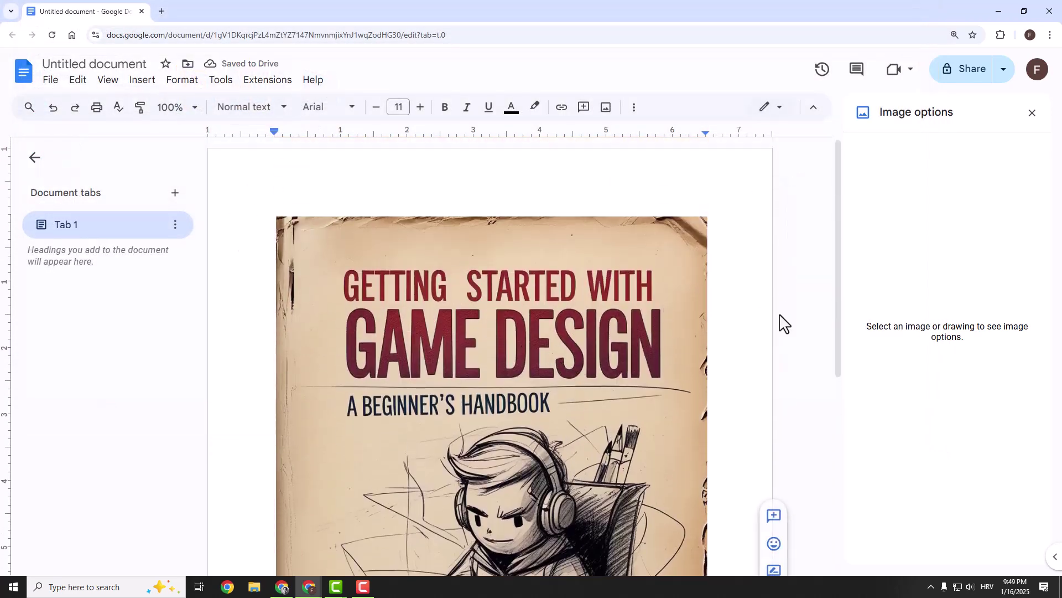
scroll(727, 377, "down", 2)
scroll(728, 376, "down", 2)
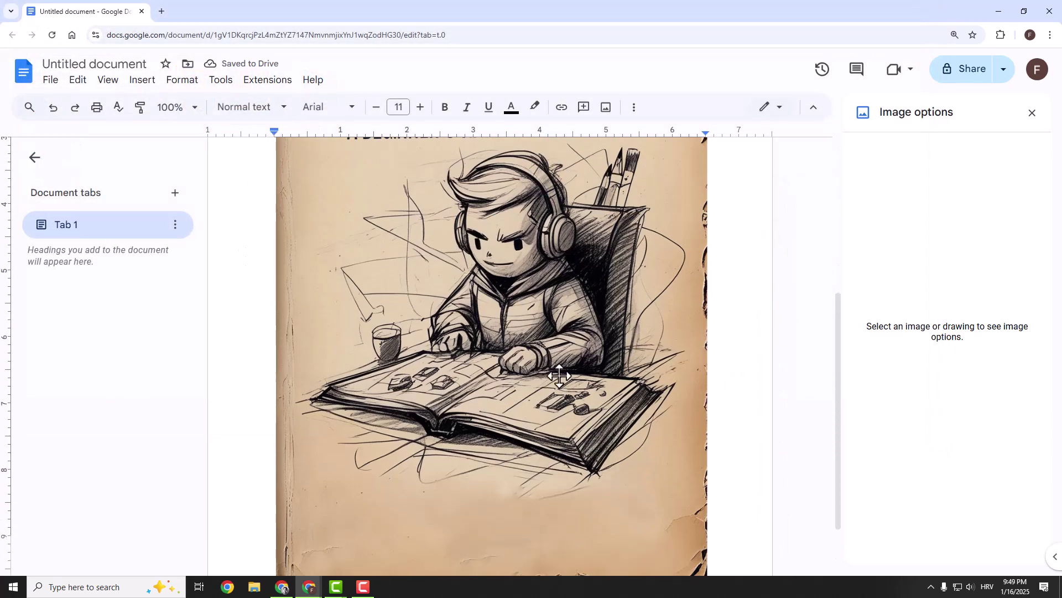
Select the cover image and set its text wrapping to Wrap text
left_click(533, 246)
scroll(590, 268, "up", 1)
scroll(590, 268, "up", 2)
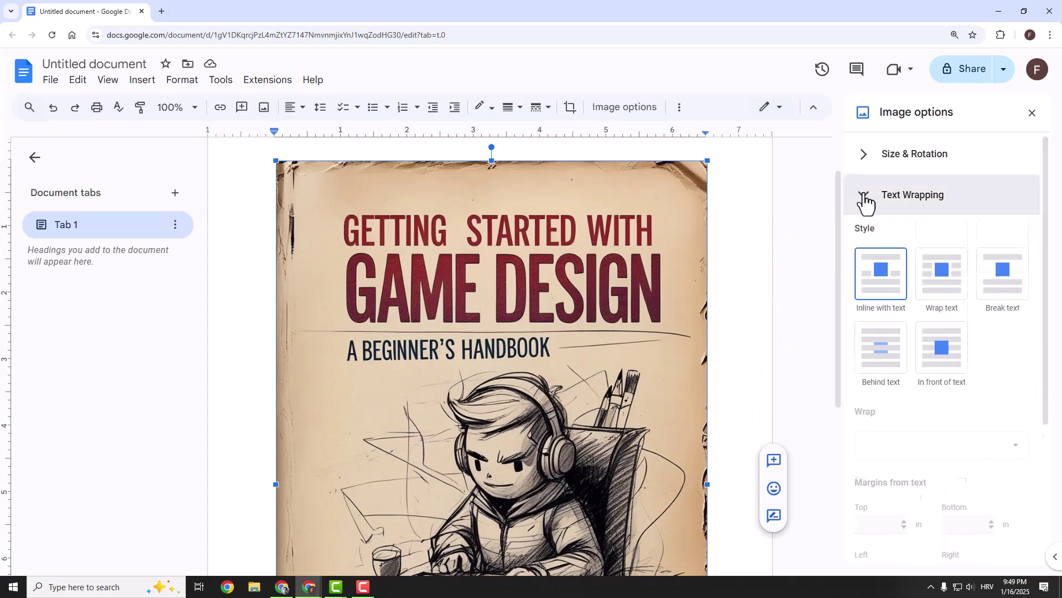
left_click(881, 208)
left_click(865, 205)
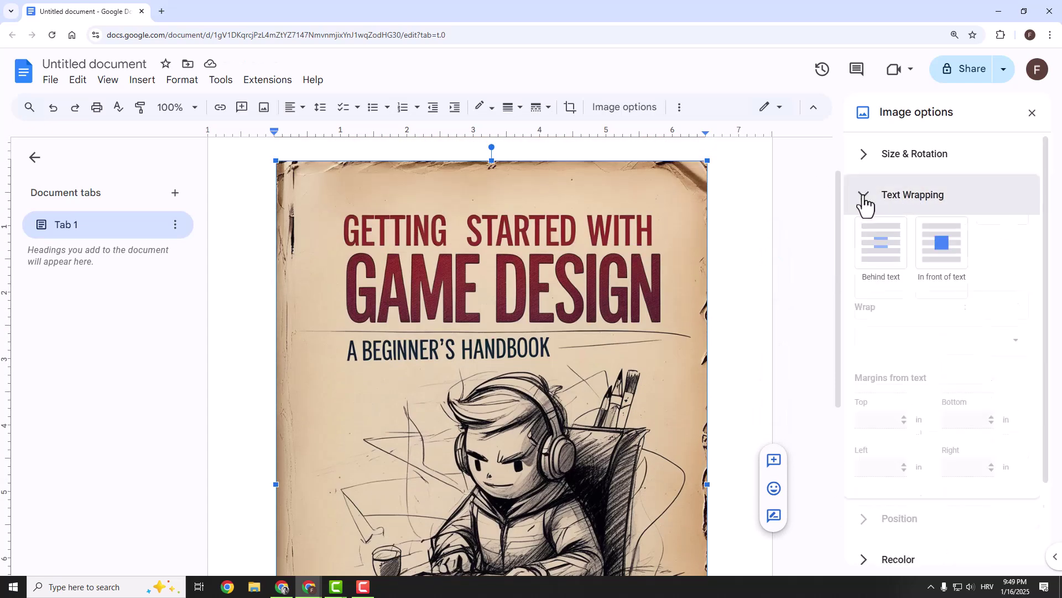
left_click(943, 286)
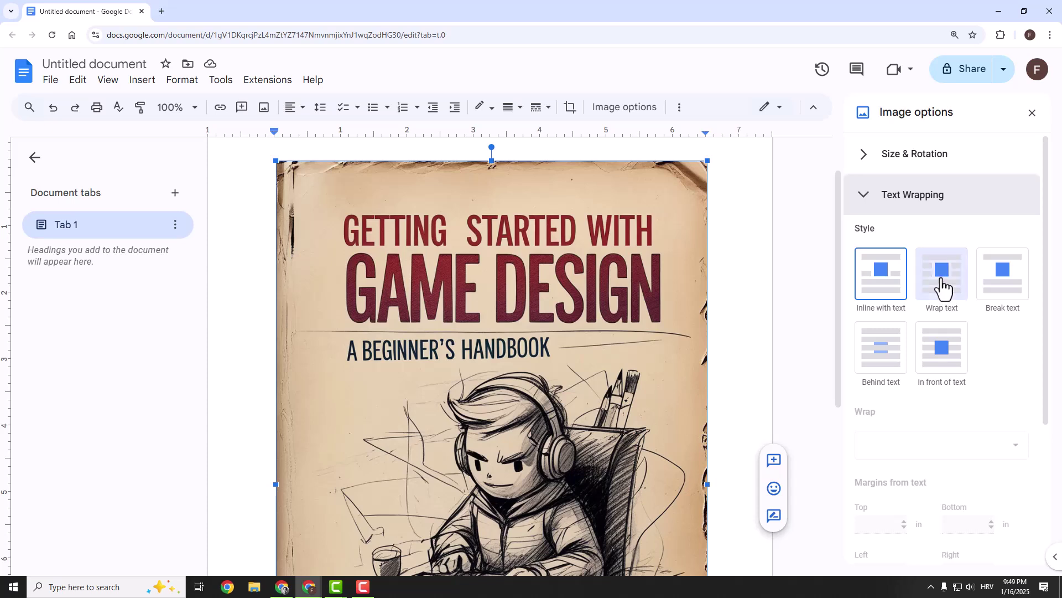
scroll(913, 289, "down", 3)
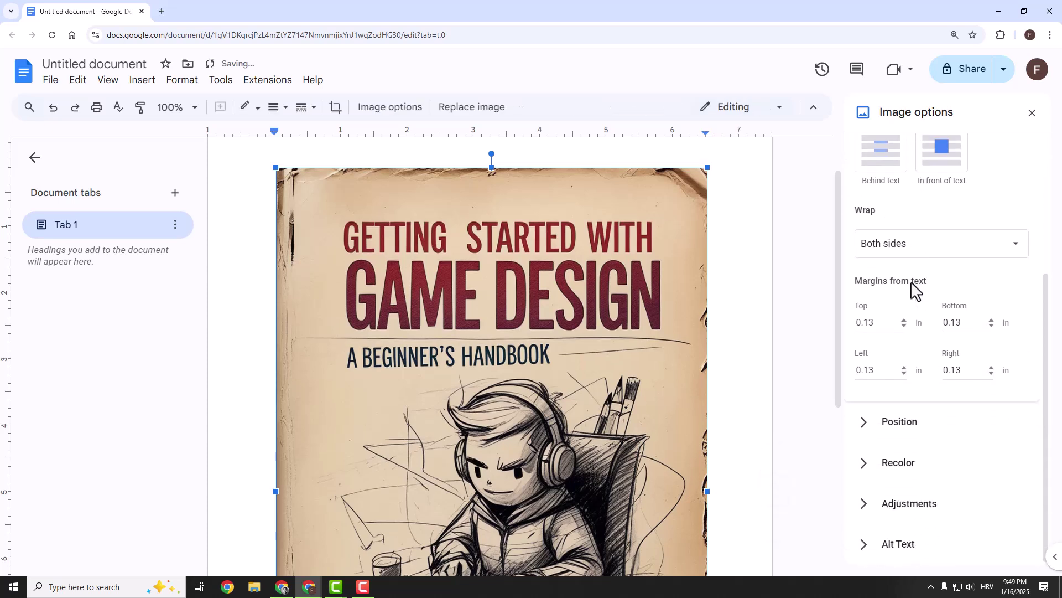
Set the image's top and left margins to 0 and fix its position on the page
left_click(902, 325)
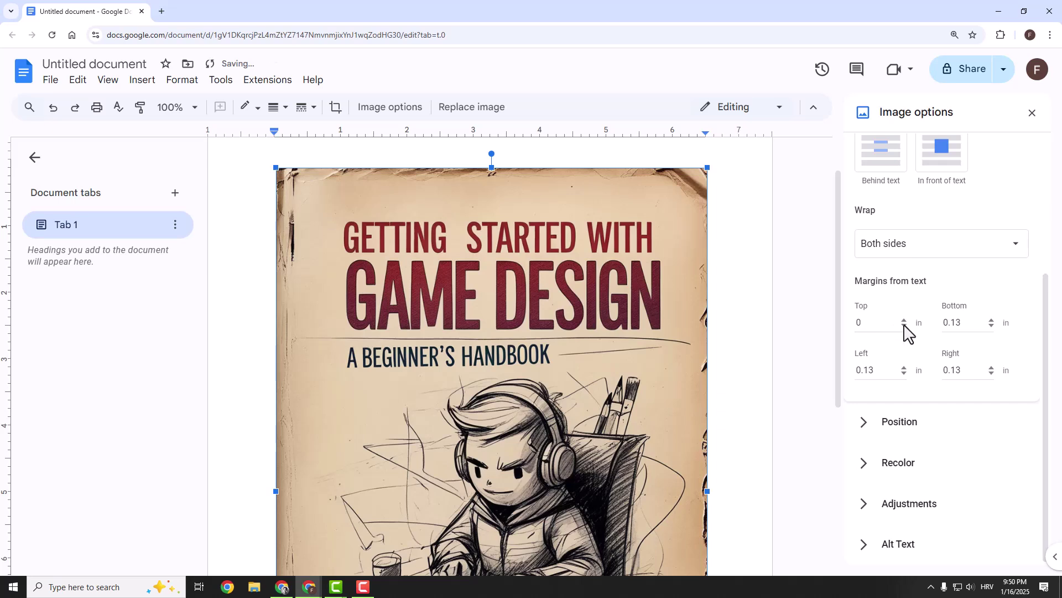
left_click(903, 373)
scroll(880, 233, "up", 3)
left_click(856, 207)
left_click(863, 241)
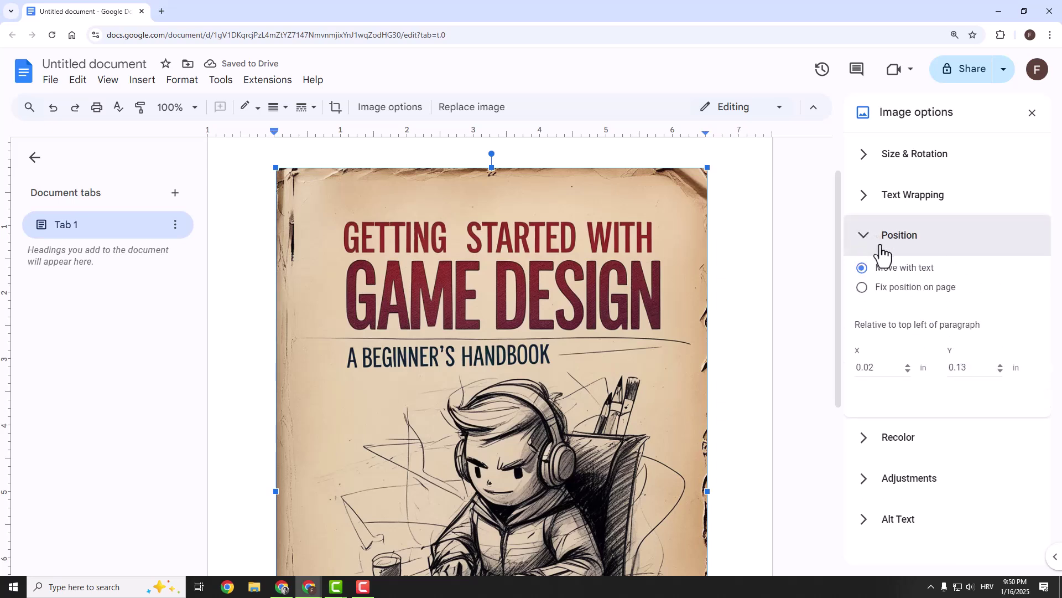
left_click(862, 289)
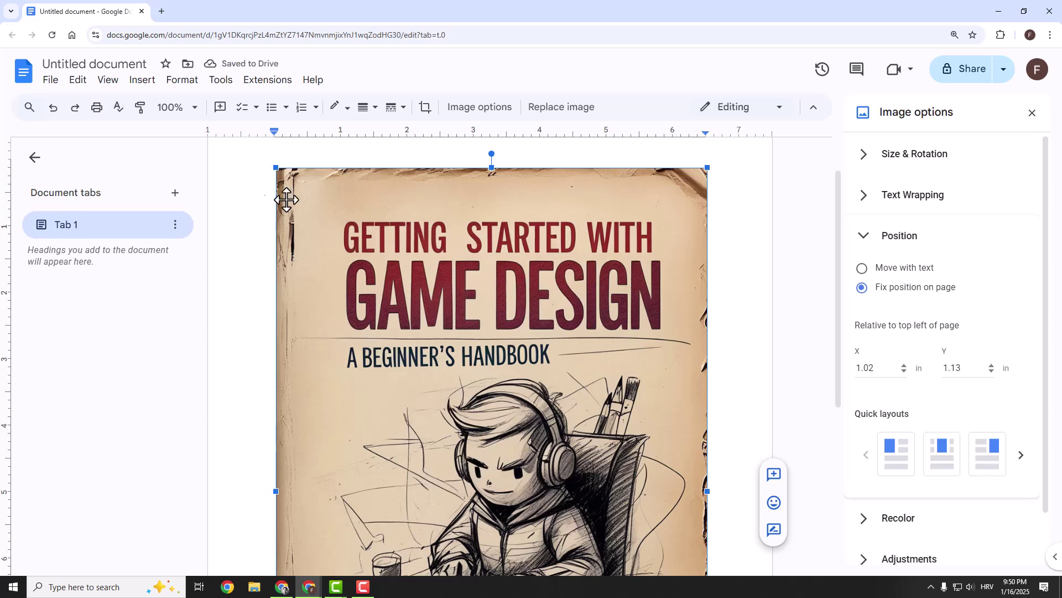
scroll(360, 245, "up", 2)
Move the cover image to the top-left corner and stretch its left, top and bottom edges to the page edges
left_click_drag(285, 234, 234, 152)
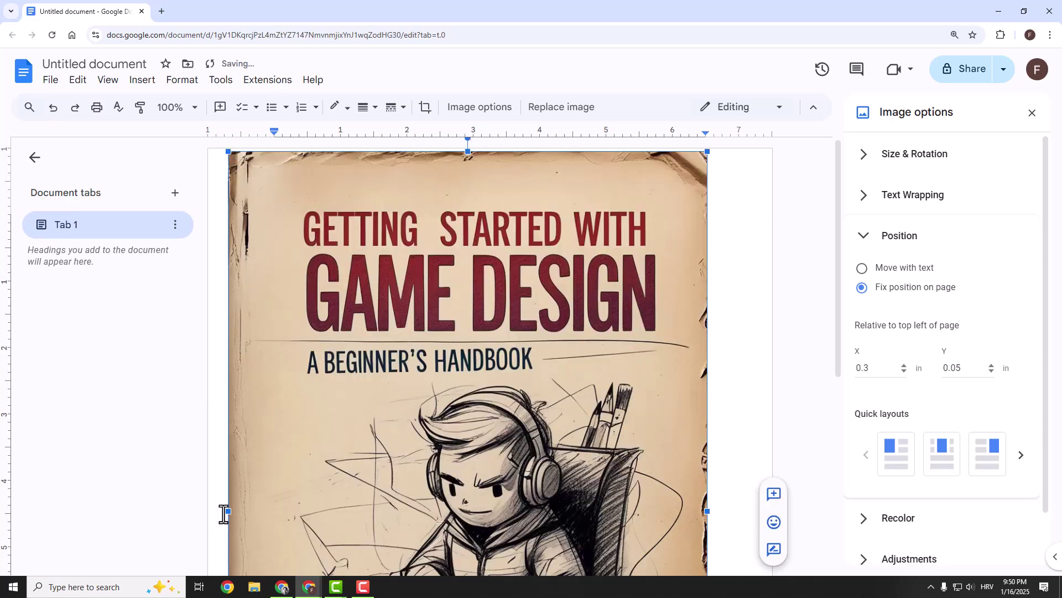
left_click_drag(224, 512, 204, 515)
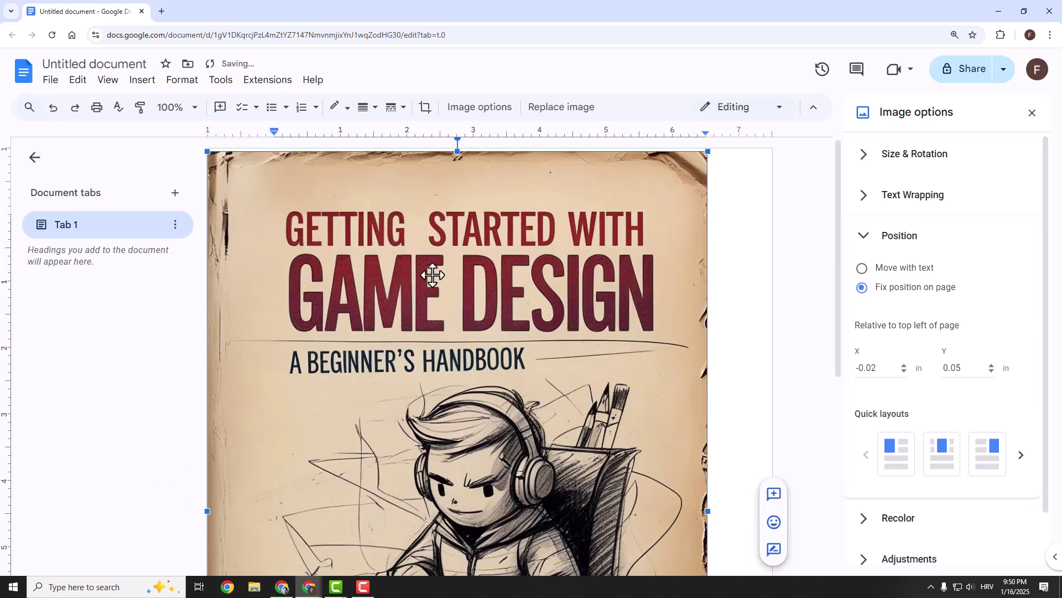
left_click_drag(457, 155, 459, 146)
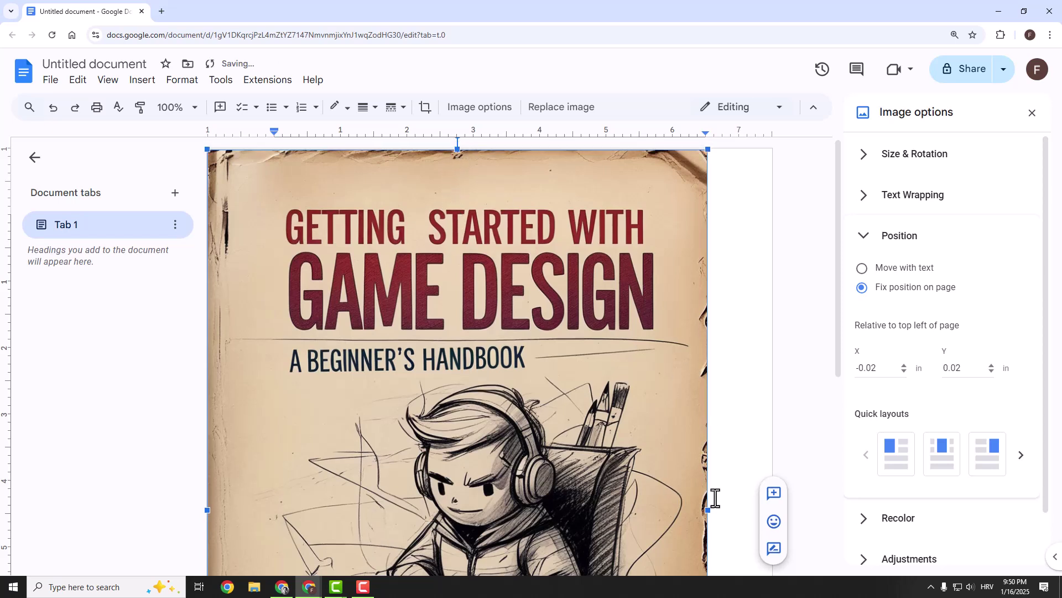
left_click_drag(707, 512, 773, 514)
scroll(546, 437, "down", 5)
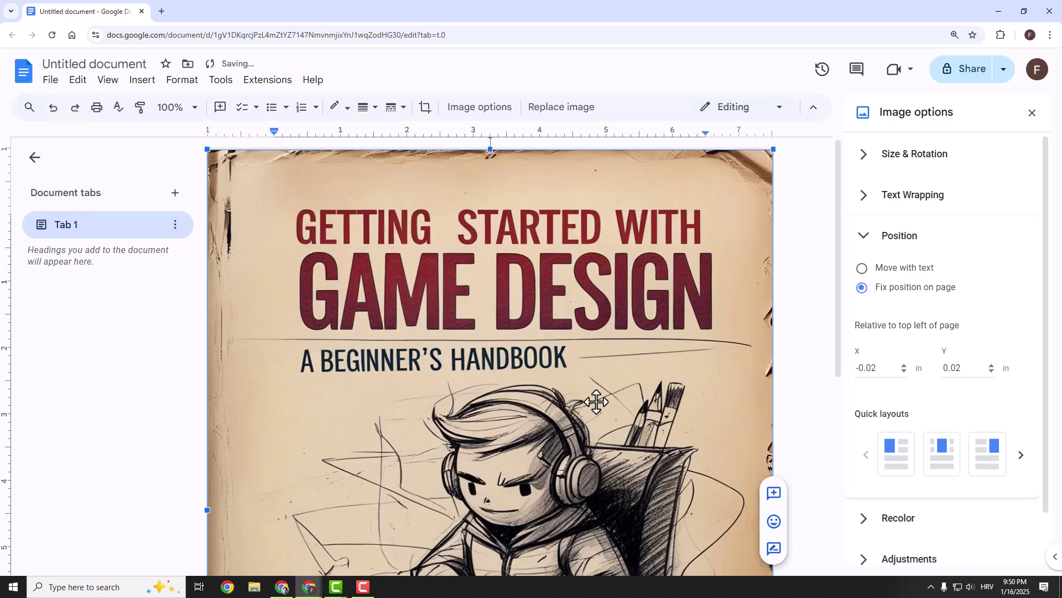
left_click_drag(491, 516, 490, 525)
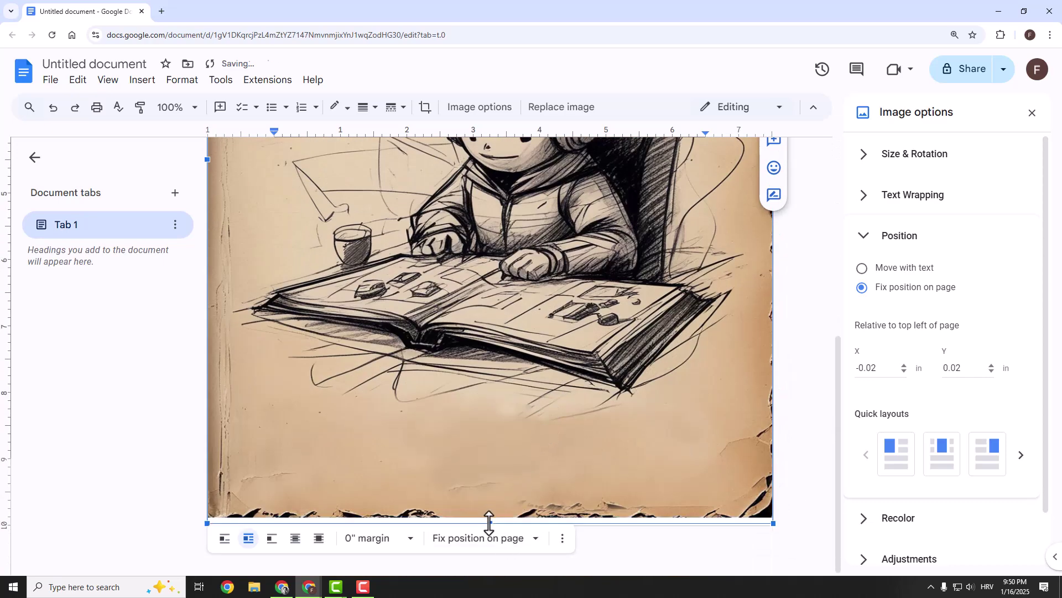
scroll(674, 421, "up", 2)
scroll(688, 324, "up", 3)
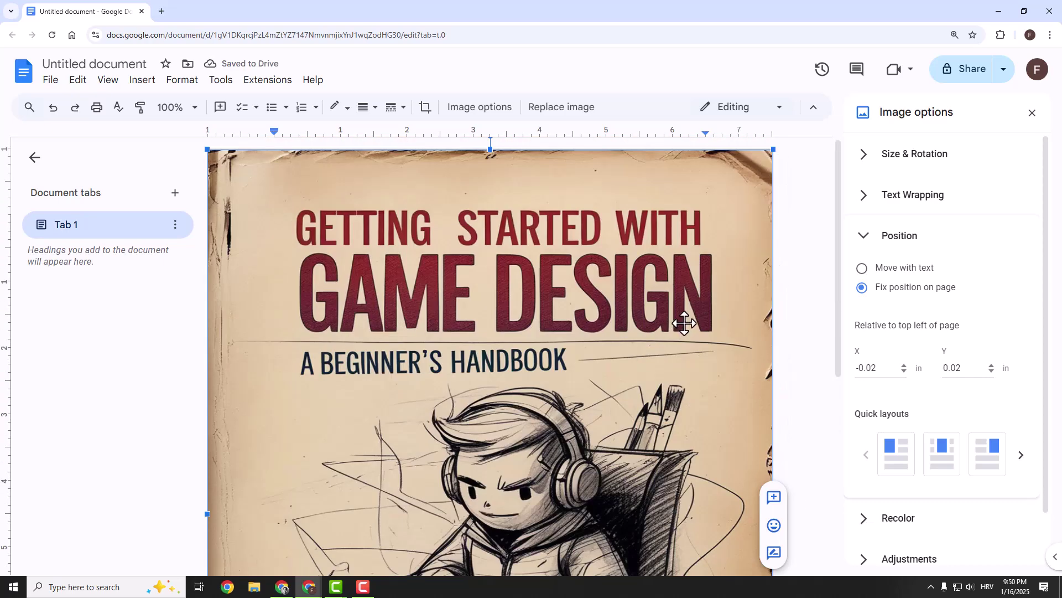